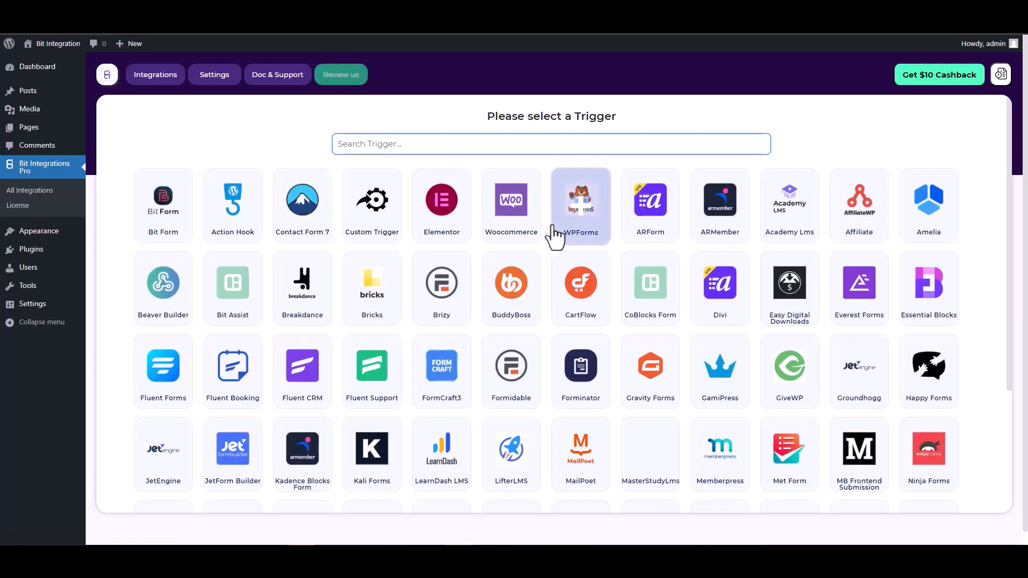
# - Search 'co', pick the CoBlocks Form trigger, and fetch its form fields
pyautogui.write('co')
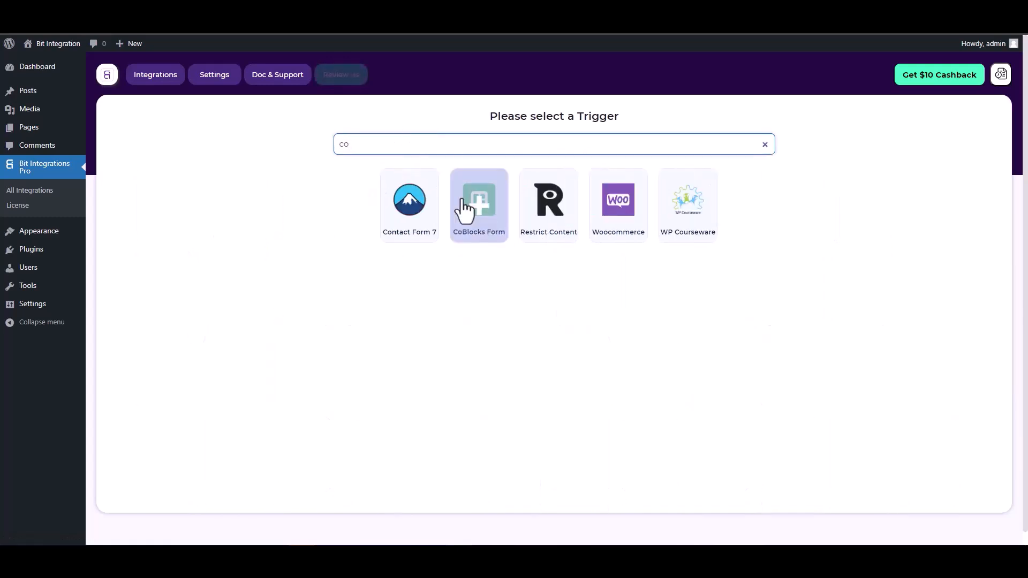
pyautogui.click(469, 212)
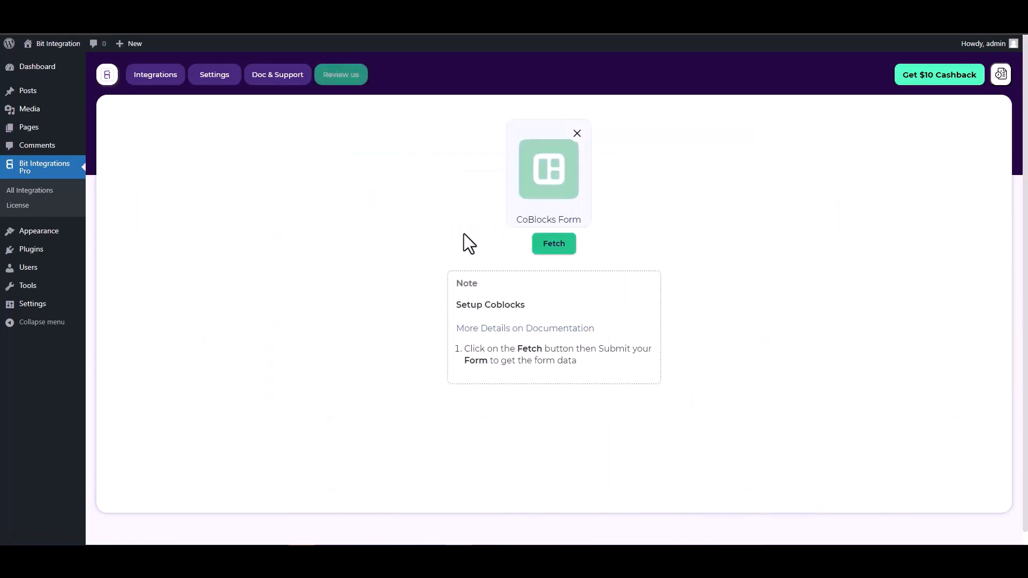
pyautogui.click(542, 244)
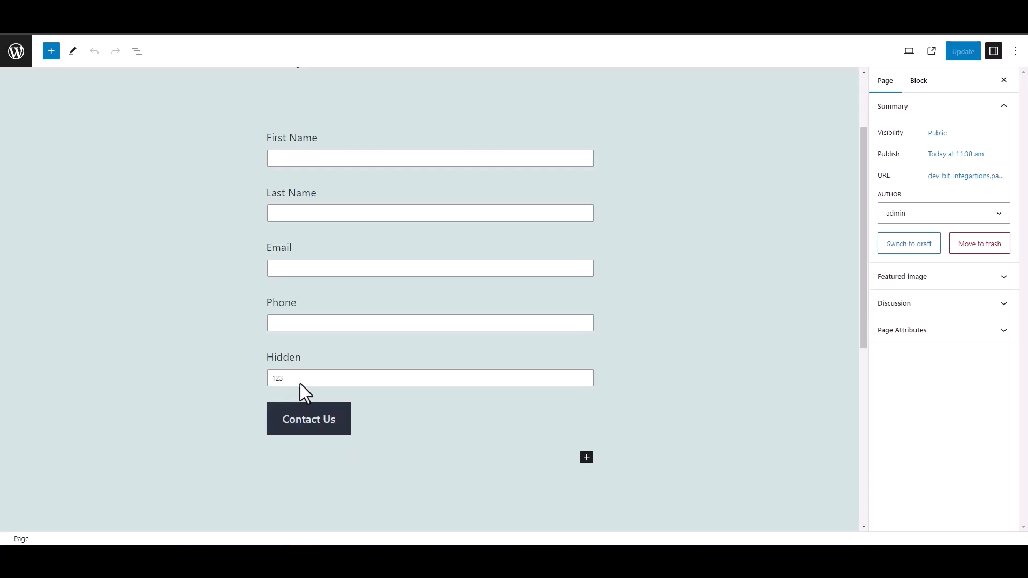
# - Inspect the Hidden field block's Field Value of 123, then deselect the block
pyautogui.doubleClick(282, 357)
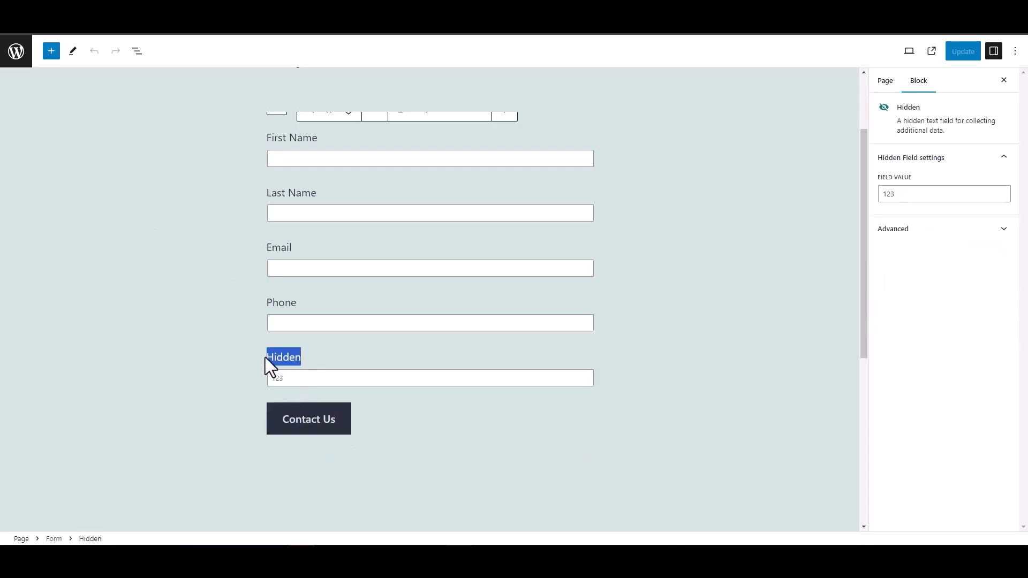
pyautogui.click(211, 345)
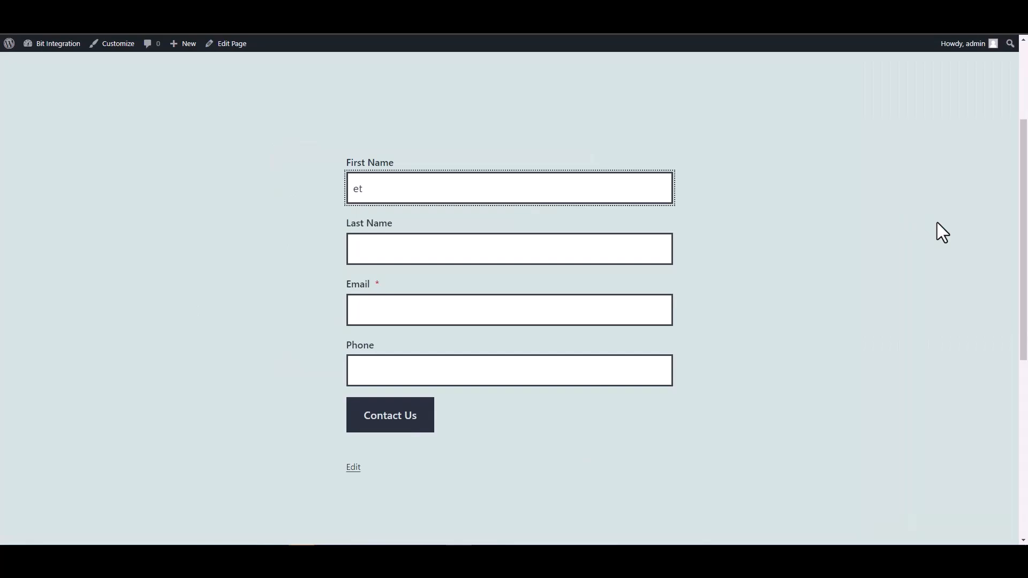
# - Enter first name 'test' and last name 'test1' in the contact form
pyautogui.write('est')
pyautogui.click(654, 251)
pyautogui.write('test')
pyautogui.press('Home')
pyautogui.write('1')
pyautogui.press('BackSpace')
pyautogui.click(653, 246)
pyautogui.write('1')
# - Fill the Email field with a test address and the Phone field with a sample number
pyautogui.click(576, 317)
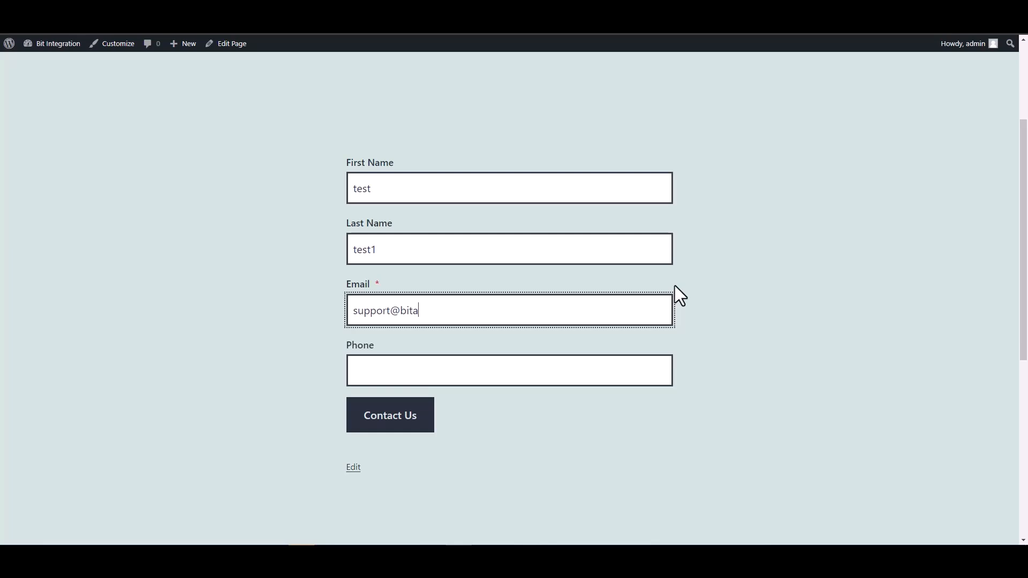
pyautogui.write('test@test.pro')
pyautogui.click(594, 378)
pyautogui.write('12345678')
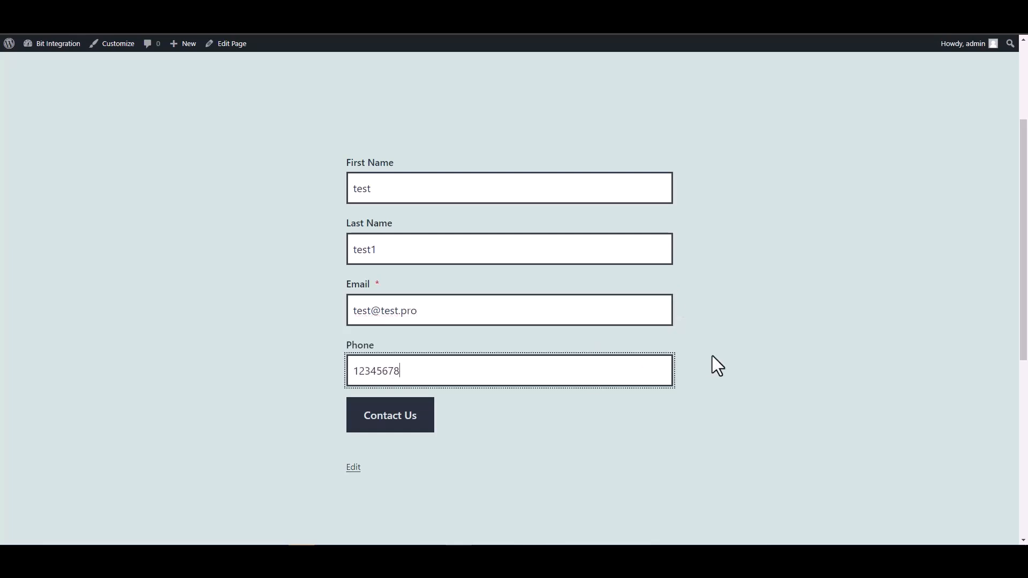
# - Submit the contact form, reload the page, and return to the integration setup
pyautogui.click(402, 413)
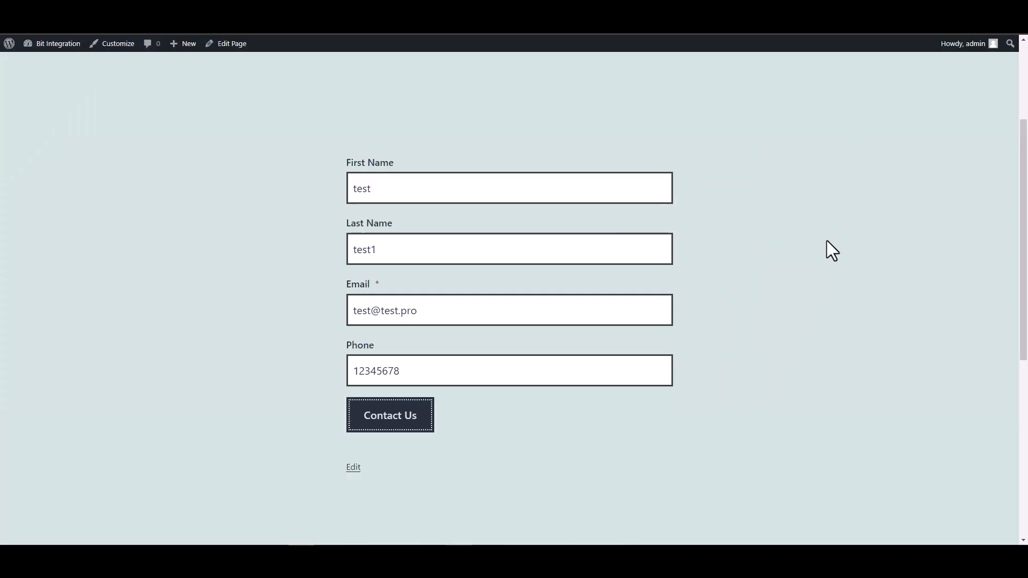
pyautogui.press('F5')
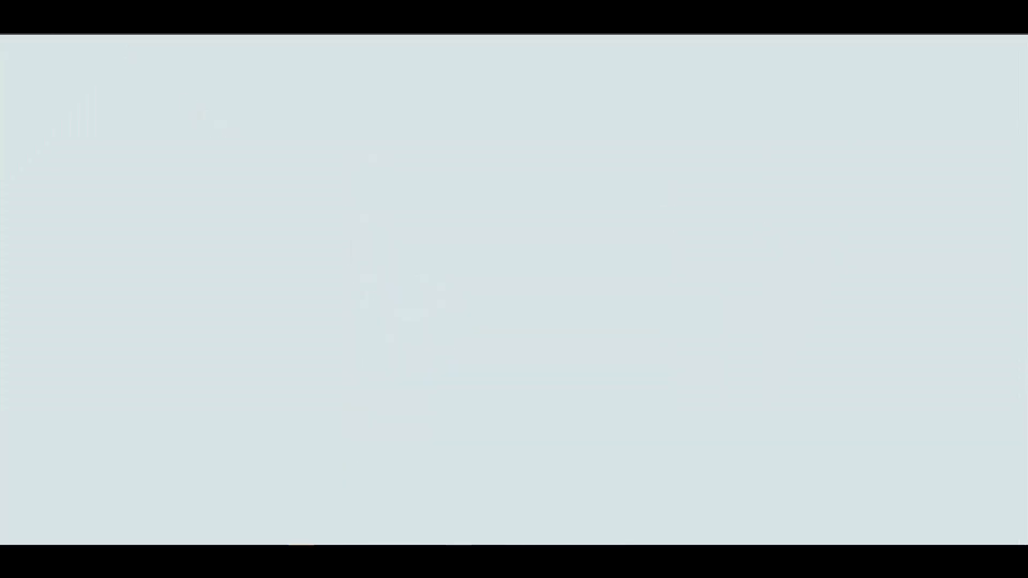
pyautogui.hotkey('ctrl', 'Tab')
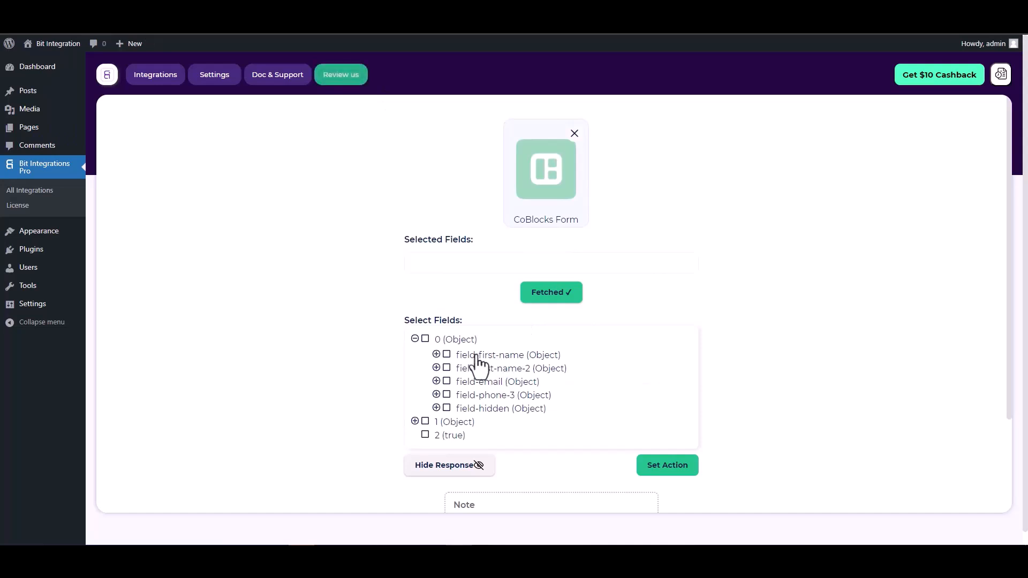
# - Select the five fields: first name, last name, email, phone, and hidden
pyautogui.click(447, 355)
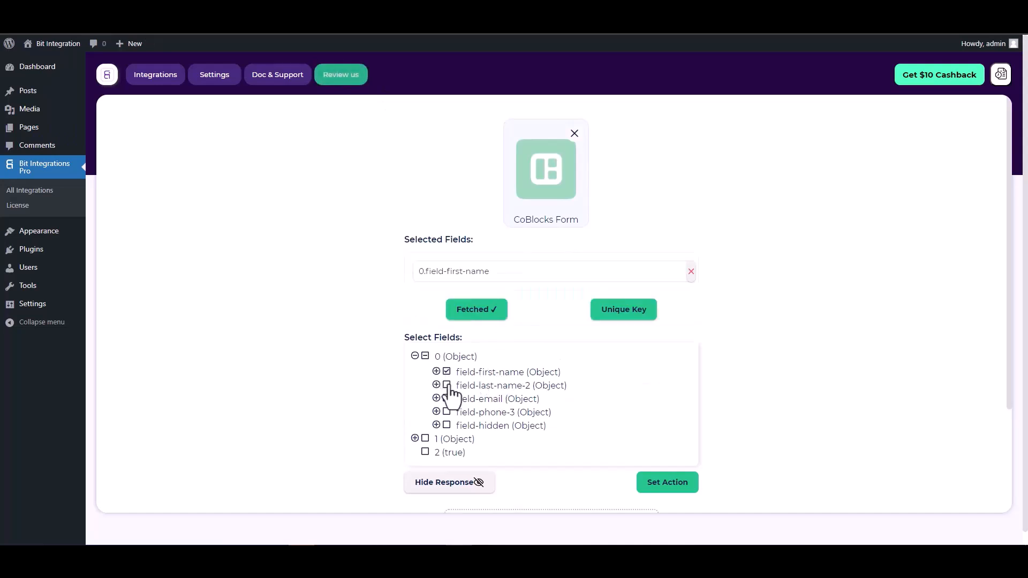
pyautogui.click(447, 390)
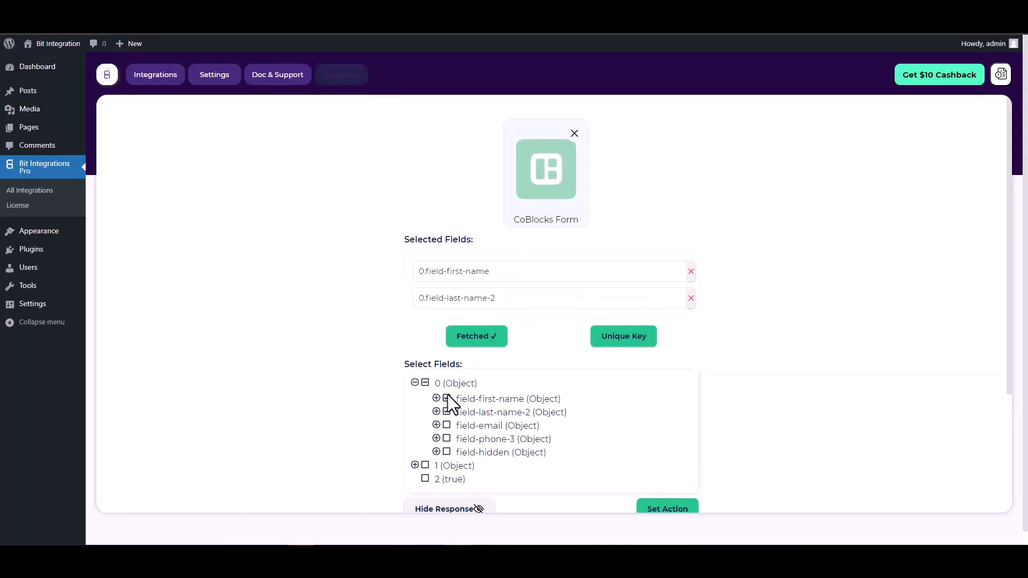
pyautogui.click(447, 426)
pyautogui.click(446, 466)
pyautogui.click(446, 507)
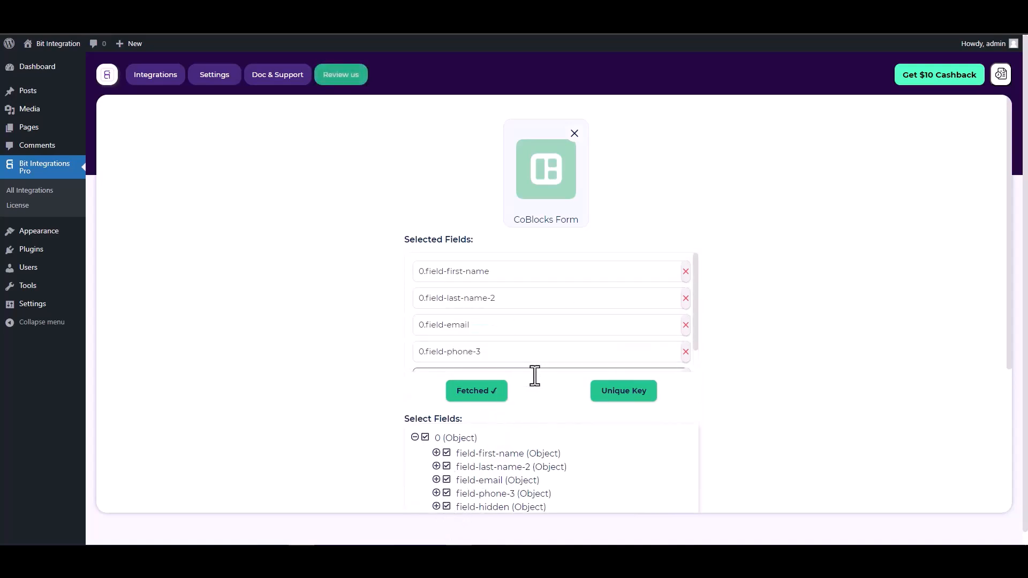
pyautogui.scroll(-1, 515, 378)
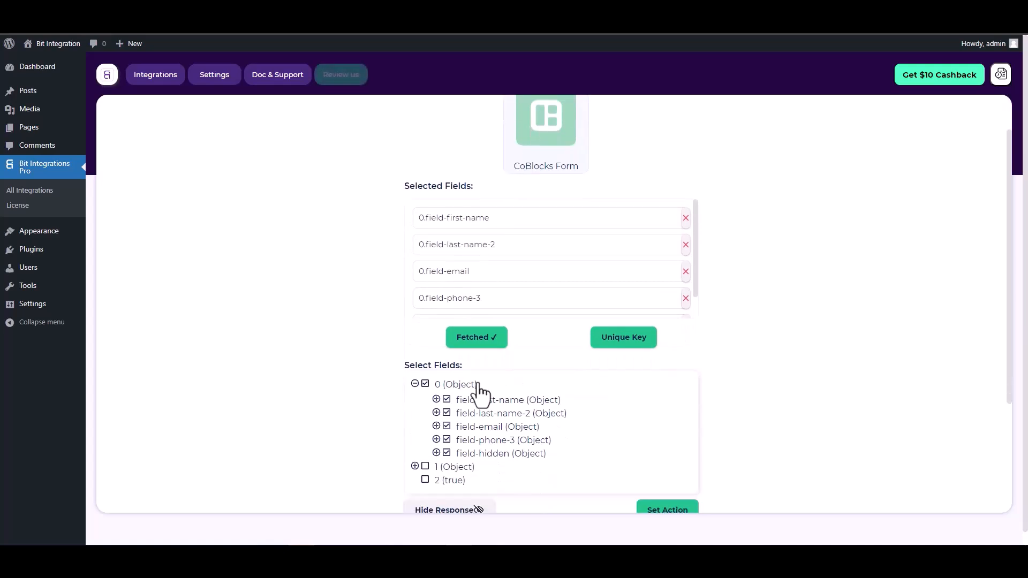
# - Set 0.field-hidden as the Unique Key's primary key and confirm
pyautogui.click(626, 343)
pyautogui.click(553, 295)
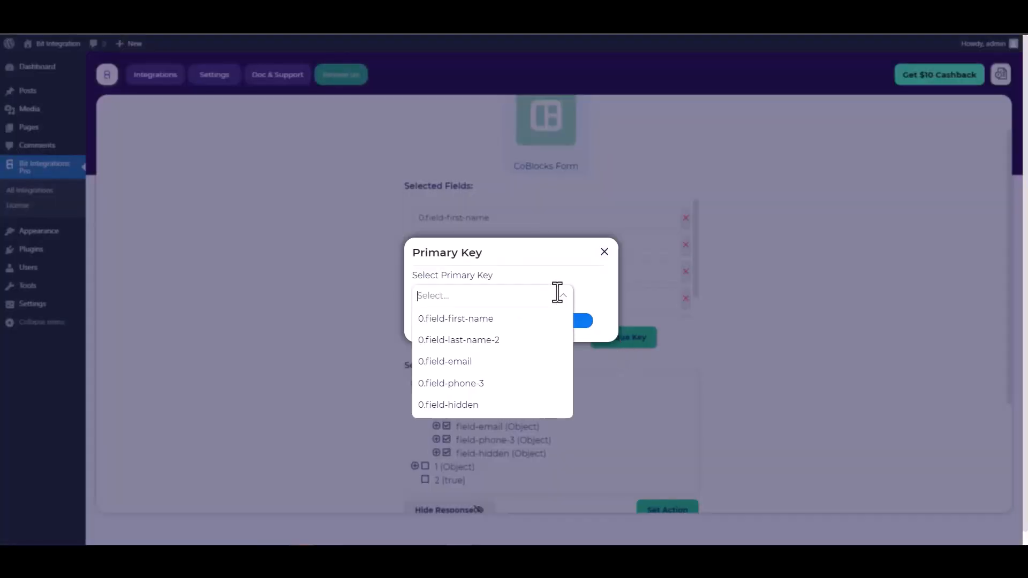
pyautogui.click(437, 406)
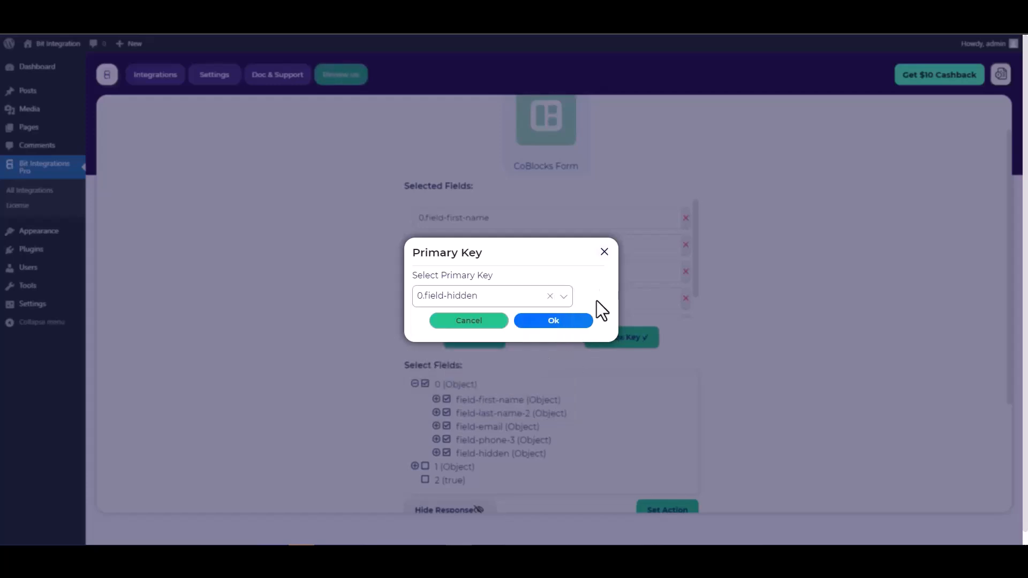
pyautogui.click(564, 323)
pyautogui.scroll(-1, 594, 289)
pyautogui.scroll(-1, 697, 311)
pyautogui.scroll(-1, 697, 308)
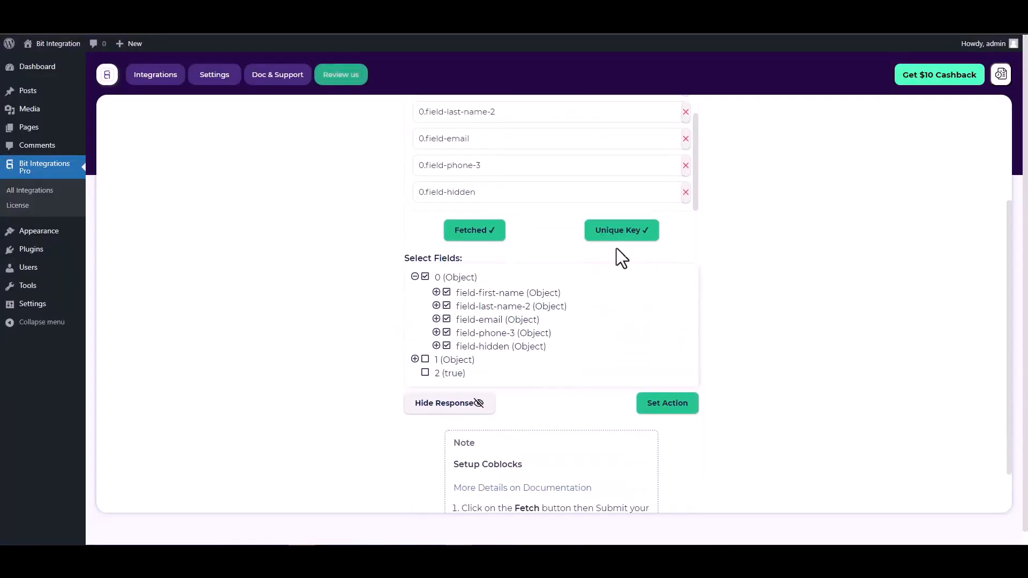
# - Search actions for 'drip', choose the Drip tile, and go to its API token field
pyautogui.click(662, 412)
pyautogui.click(603, 144)
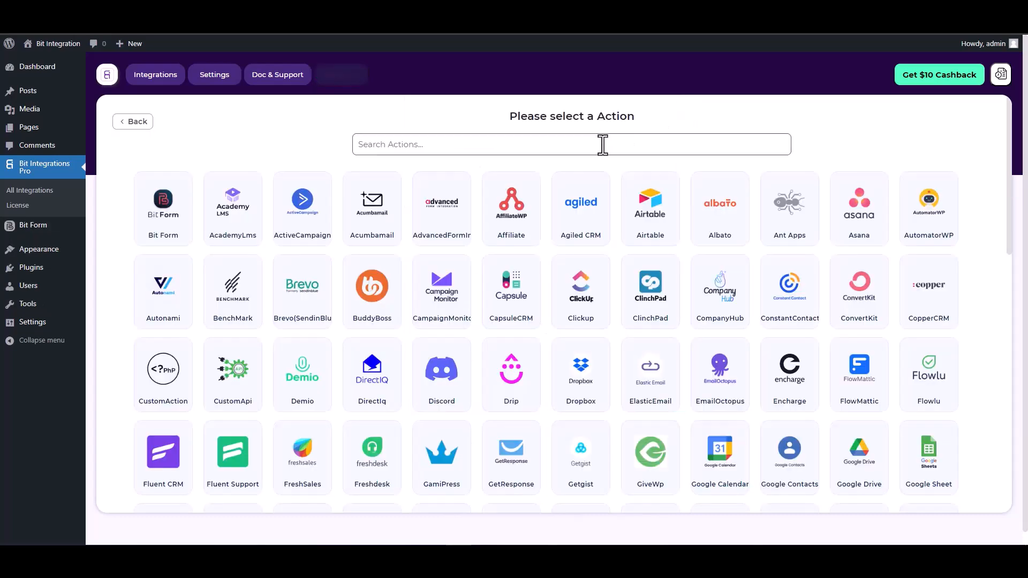
pyautogui.write('drip')
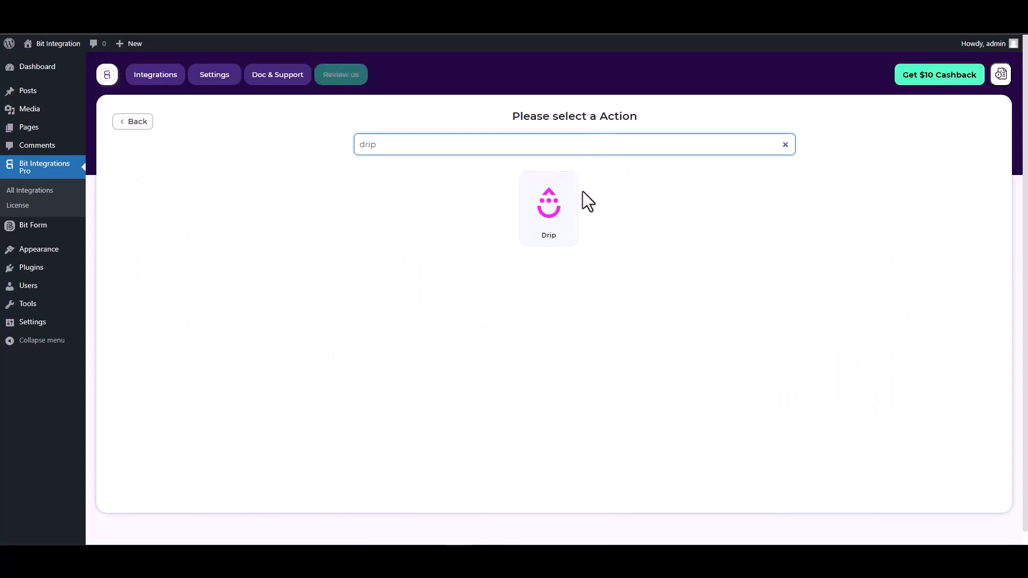
pyautogui.click(571, 211)
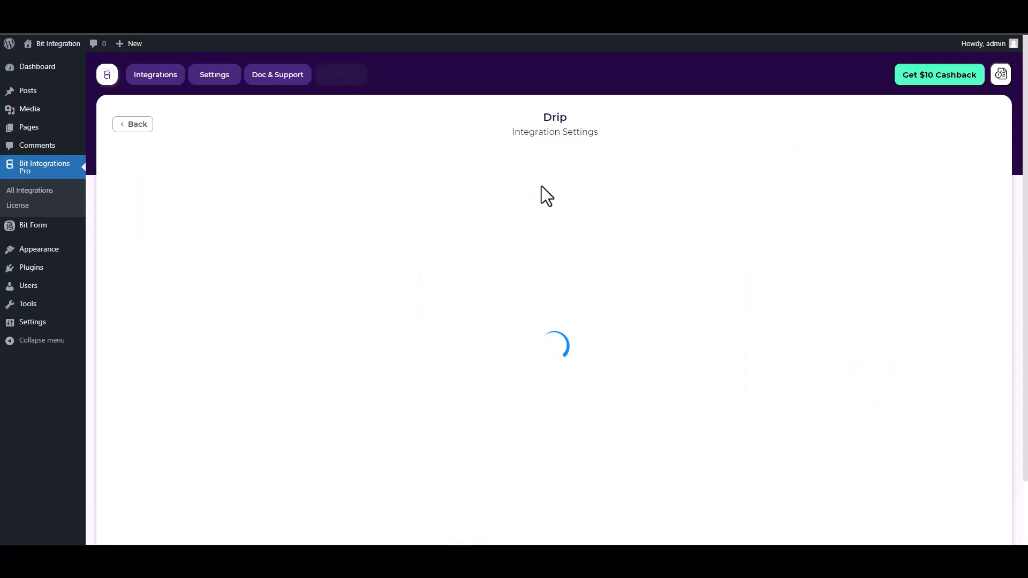
pyautogui.scroll(-1, 338, 210)
pyautogui.click(156, 224)
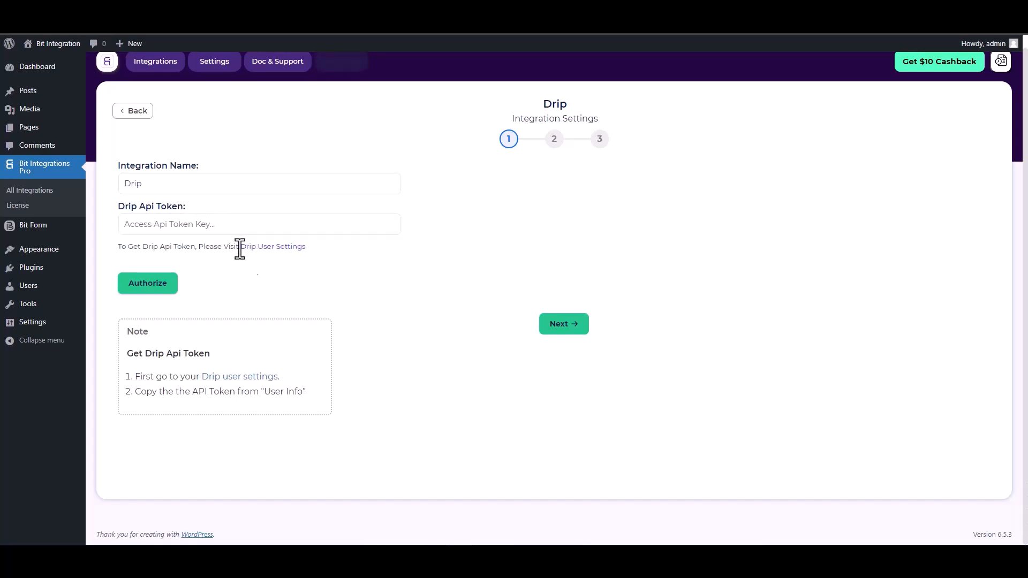
# - Copy the API token from Drip User Settings, paste and authorize it, then go to step 2
pyautogui.click(278, 249)
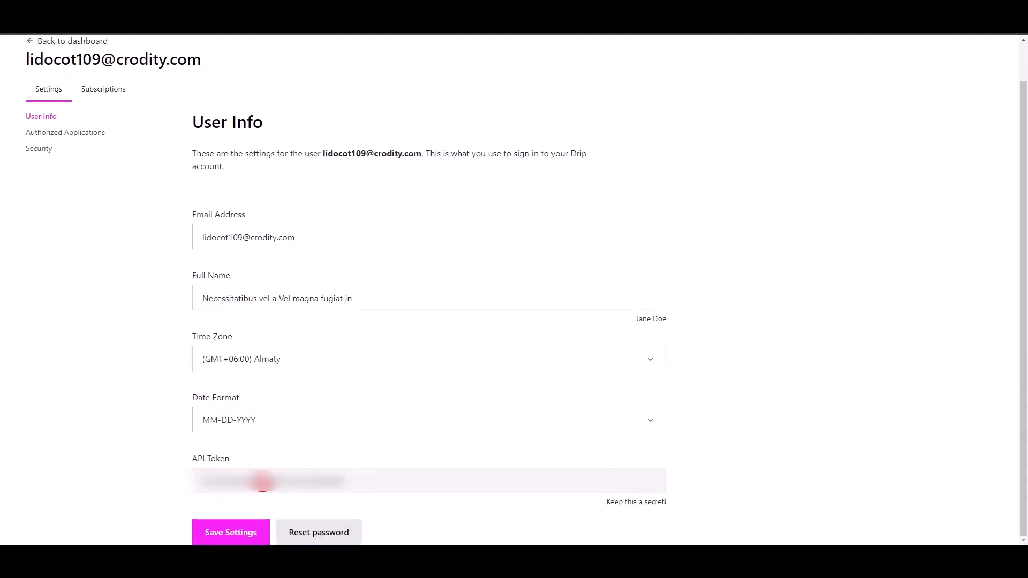
pyautogui.doubleClick(263, 484)
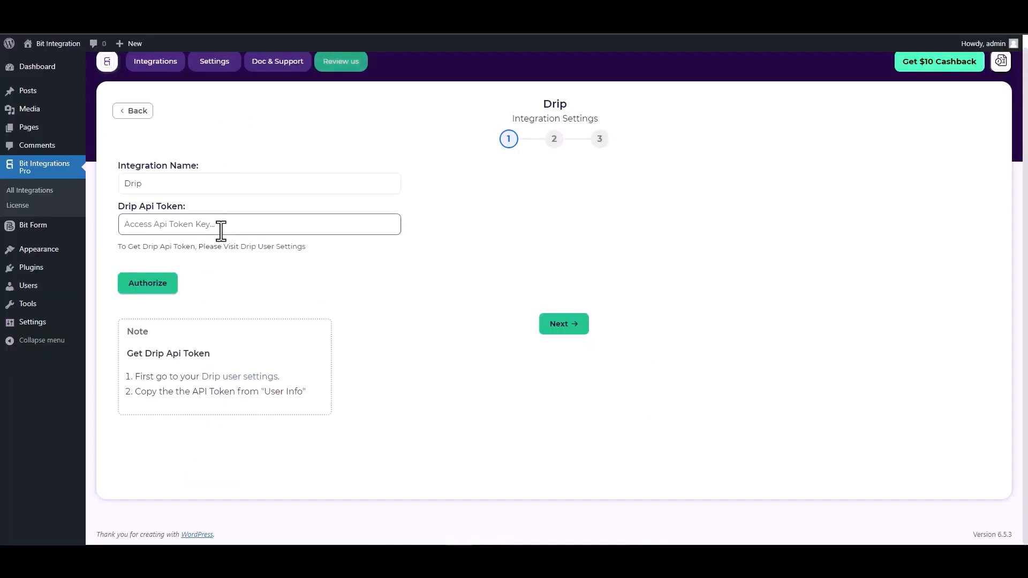
pyautogui.click(221, 230)
pyautogui.hotkey('ctrl', 'v')
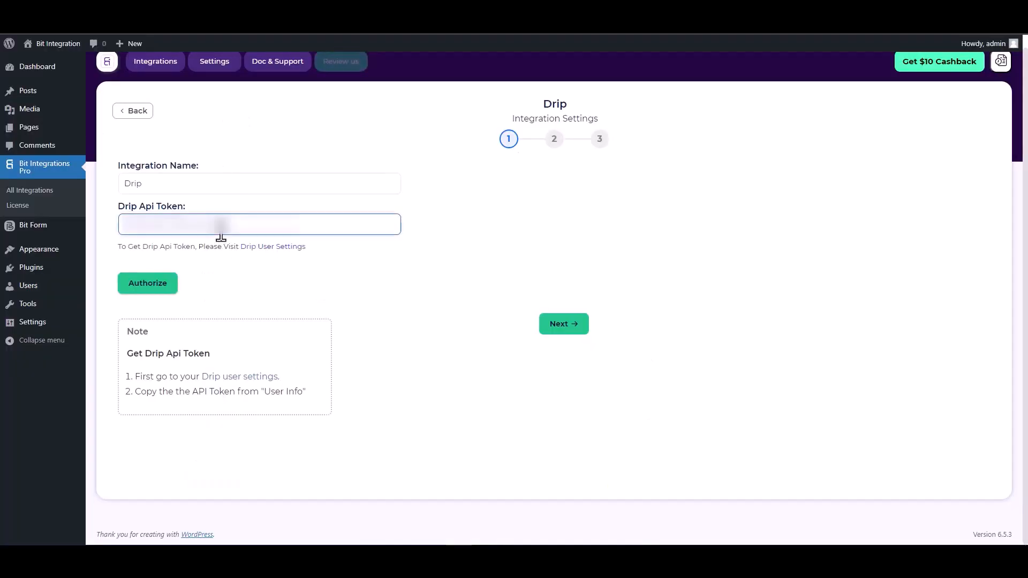
pyautogui.click(149, 288)
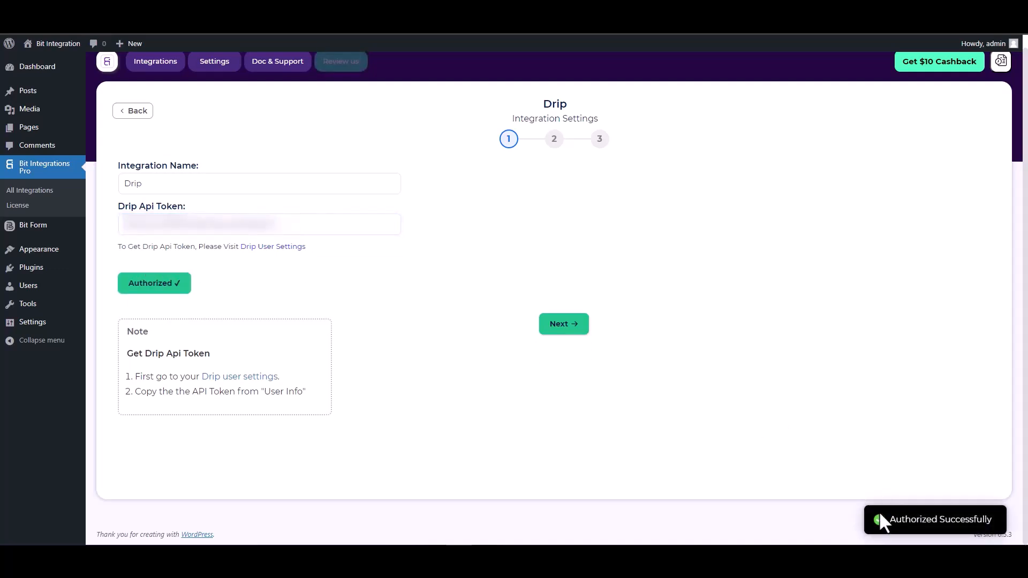
pyautogui.click(563, 331)
# - Select the Bit Integrations Drip account and map the form's Email and First Name fields
pyautogui.click(283, 187)
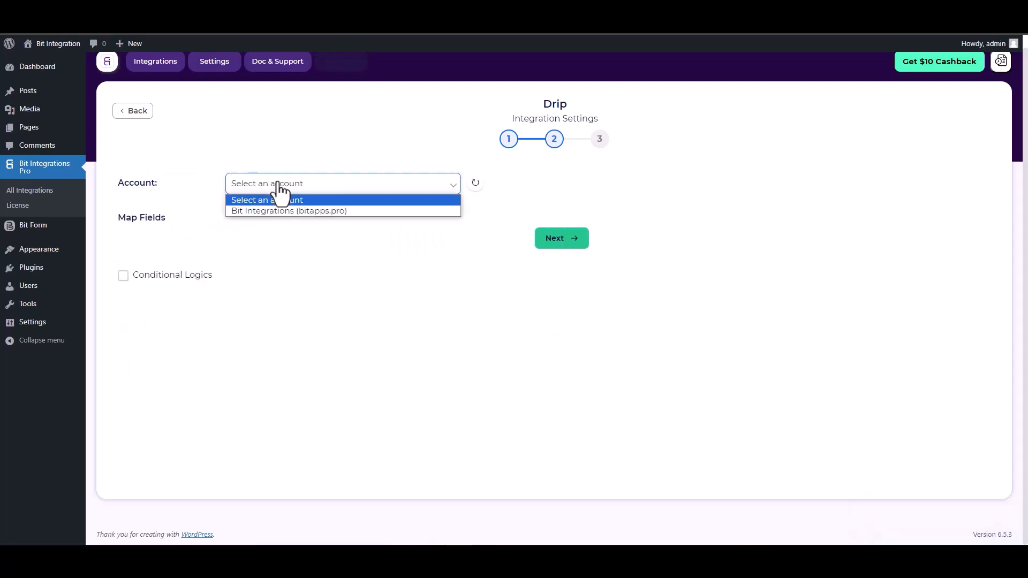
pyautogui.click(286, 213)
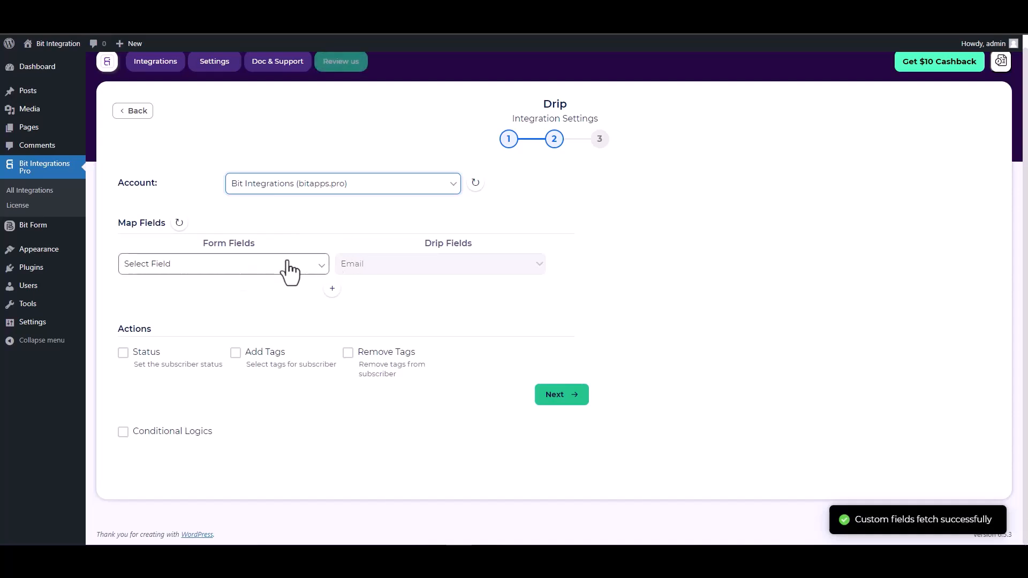
pyautogui.click(266, 273)
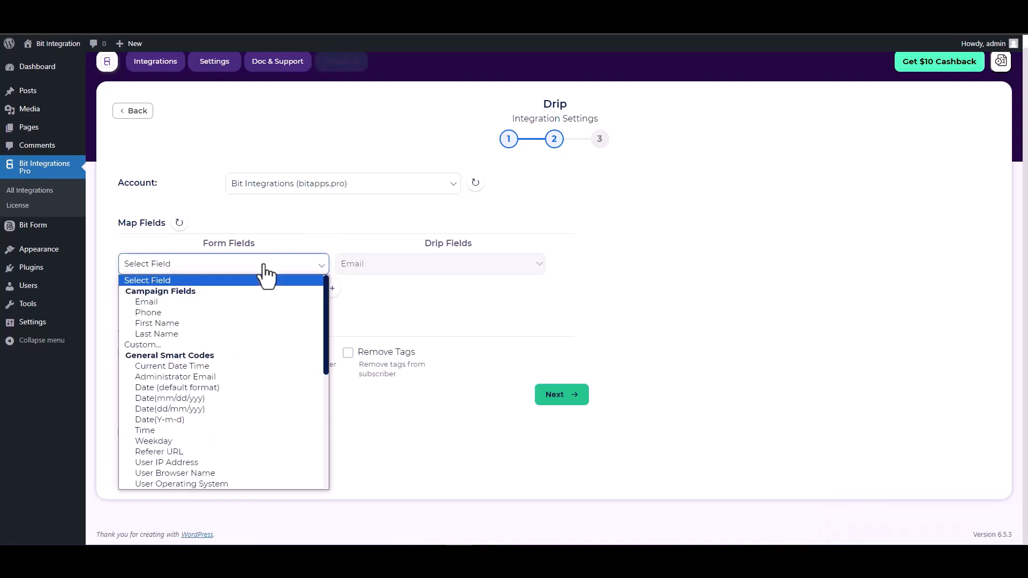
pyautogui.click(169, 303)
pyautogui.click(337, 298)
pyautogui.click(362, 318)
pyautogui.click(296, 302)
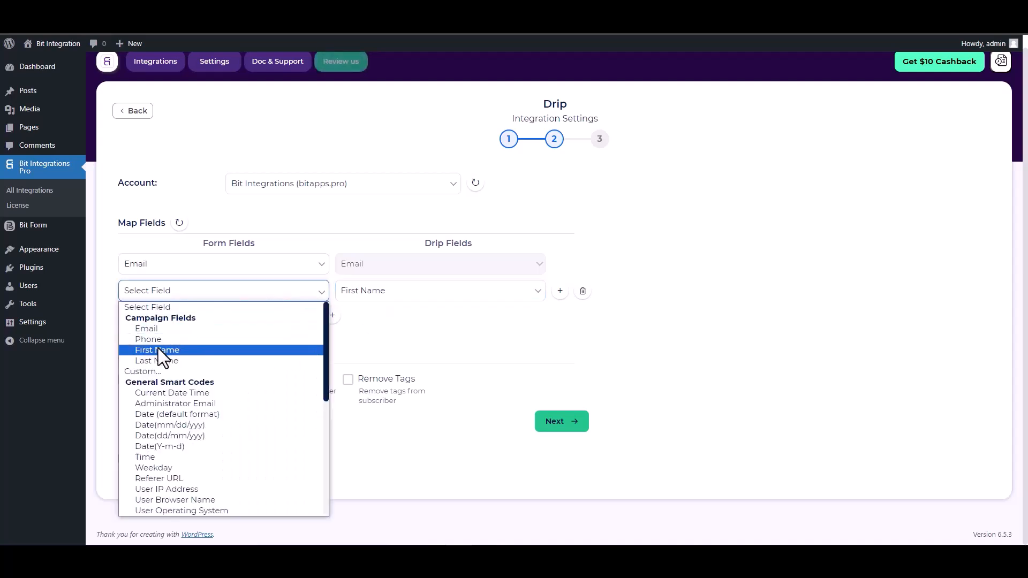
pyautogui.click(161, 349)
# - Add rows mapping the form's Last Name and Phone to Drip's Last Name and Phone
pyautogui.click(334, 318)
pyautogui.click(364, 322)
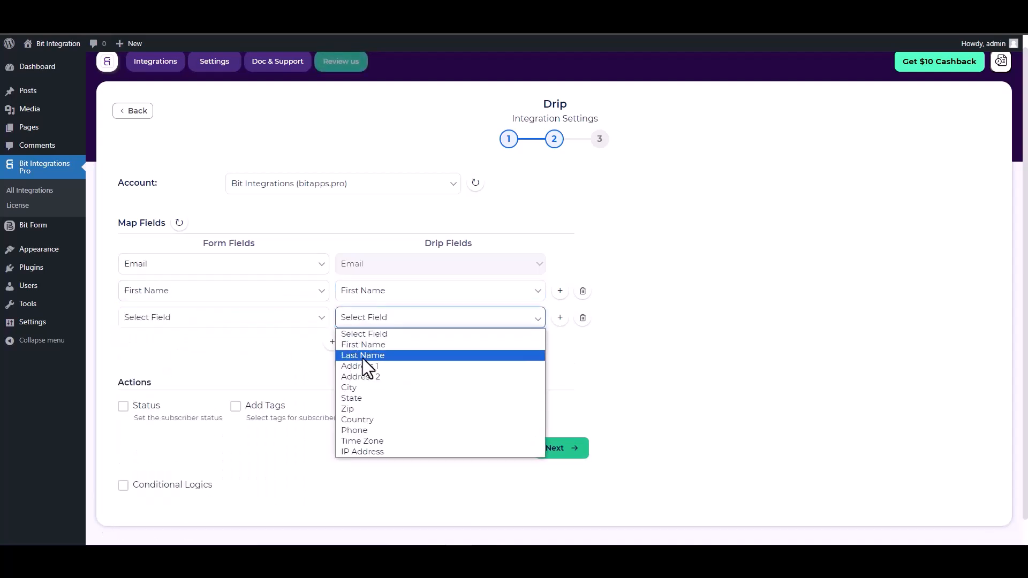
pyautogui.click(365, 354)
pyautogui.click(298, 321)
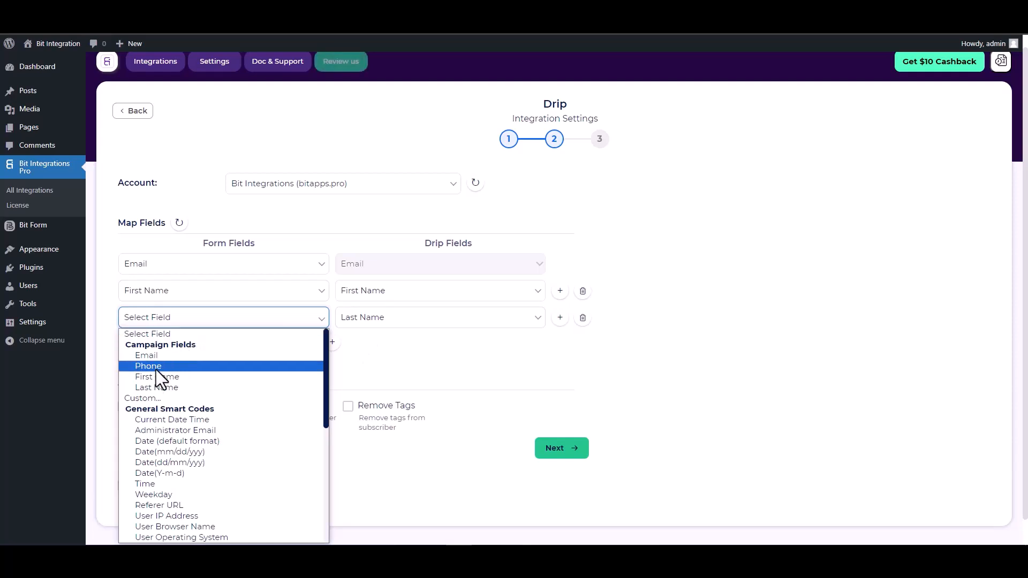
pyautogui.click(152, 387)
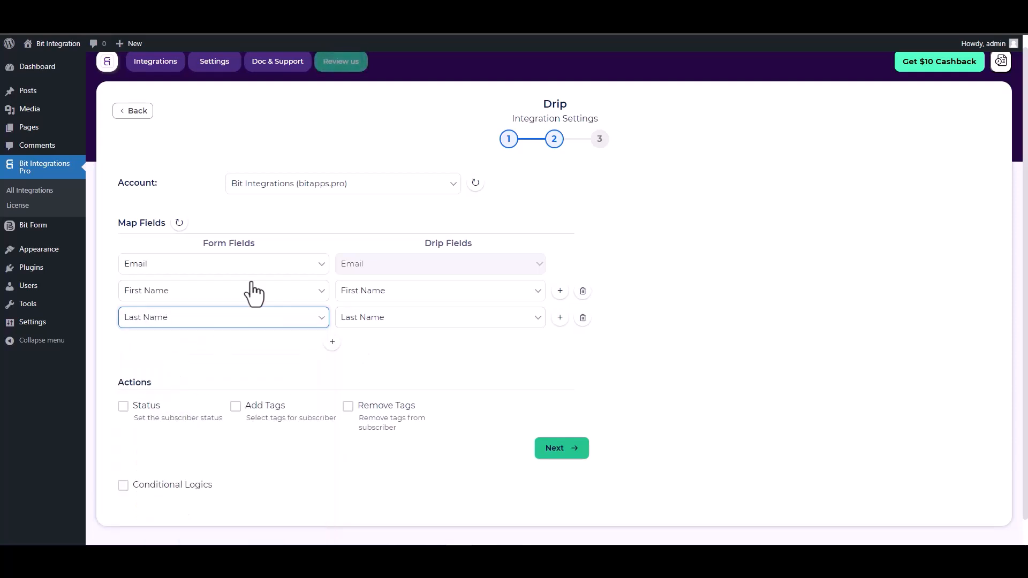
pyautogui.click(332, 346)
pyautogui.click(354, 349)
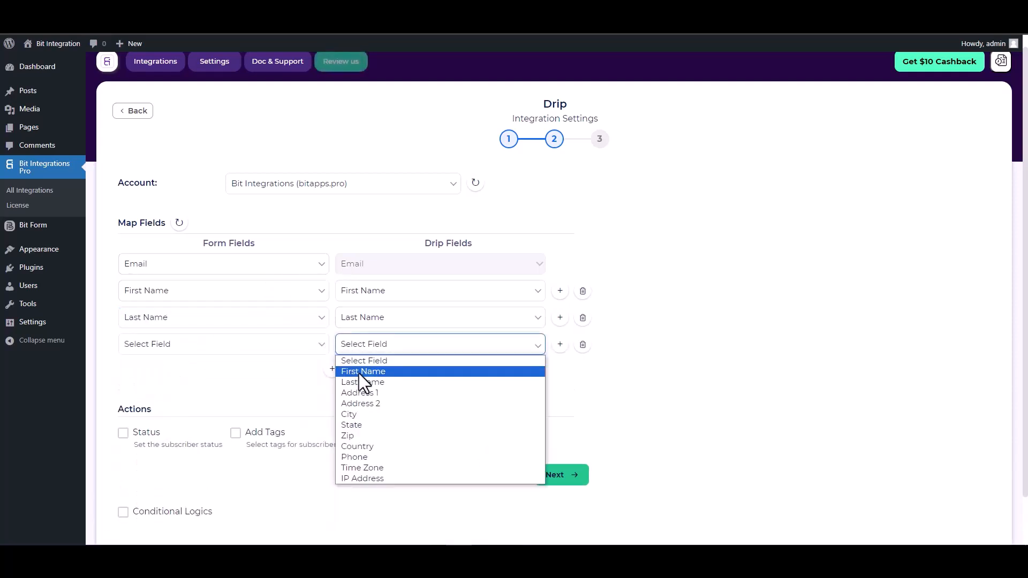
pyautogui.click(358, 458)
pyautogui.click(282, 352)
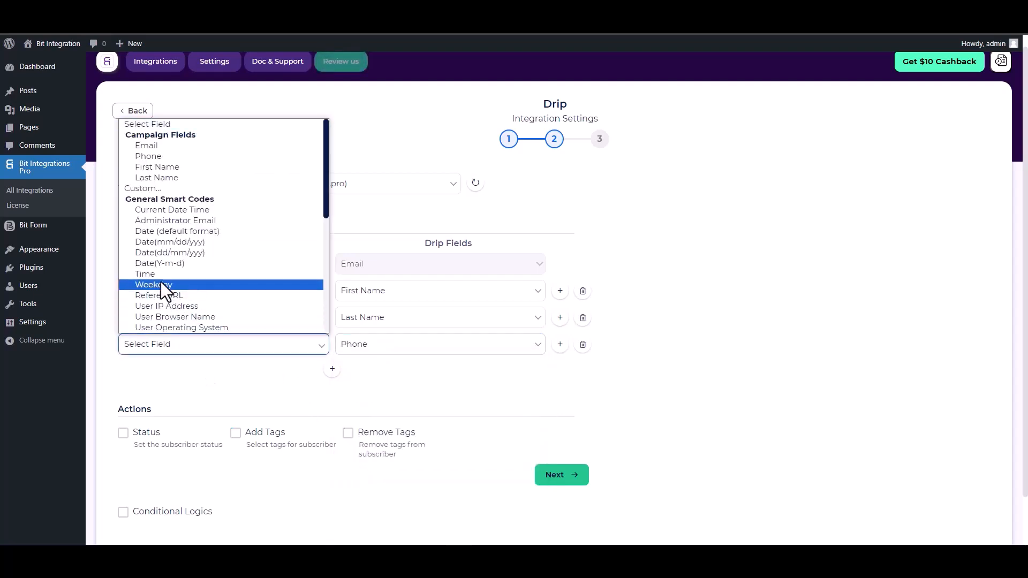
pyautogui.click(147, 156)
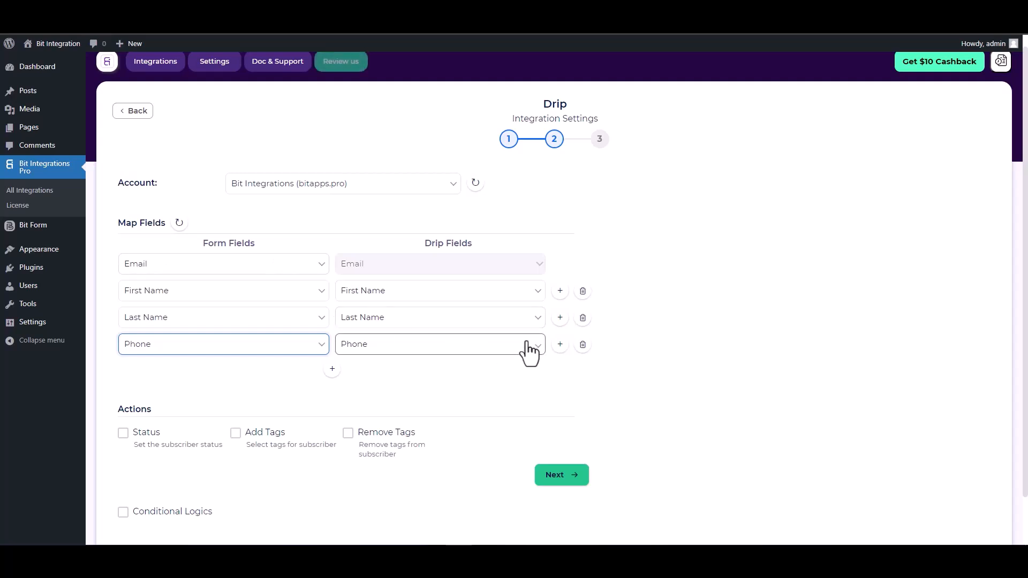
pyautogui.scroll(-1, 434, 374)
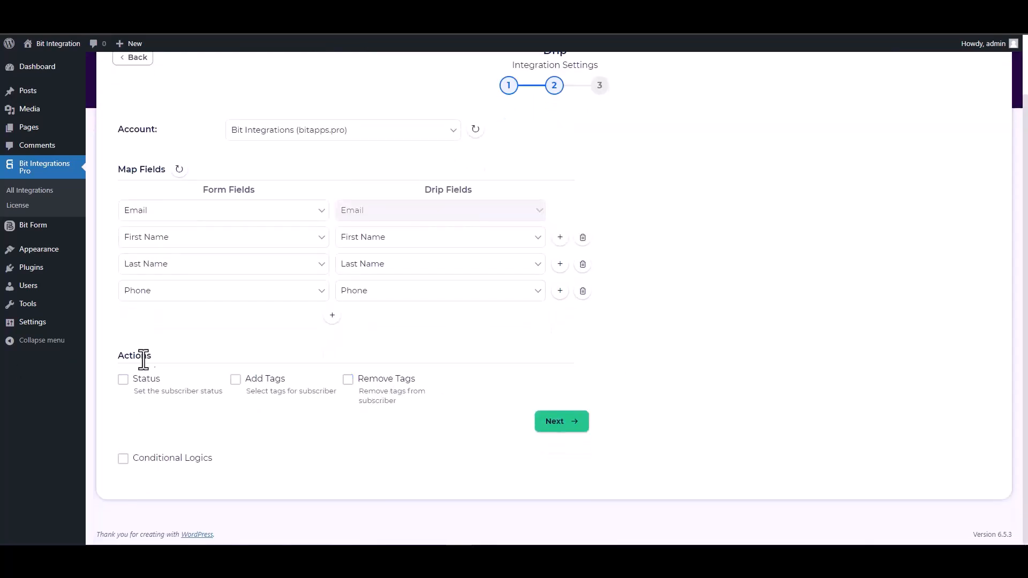
# - Leave Conditional Logics off, proceed, and Finish & Save the Drip integration
pyautogui.moveTo(128, 362); pyautogui.dragTo(123, 363)
pyautogui.click(181, 356)
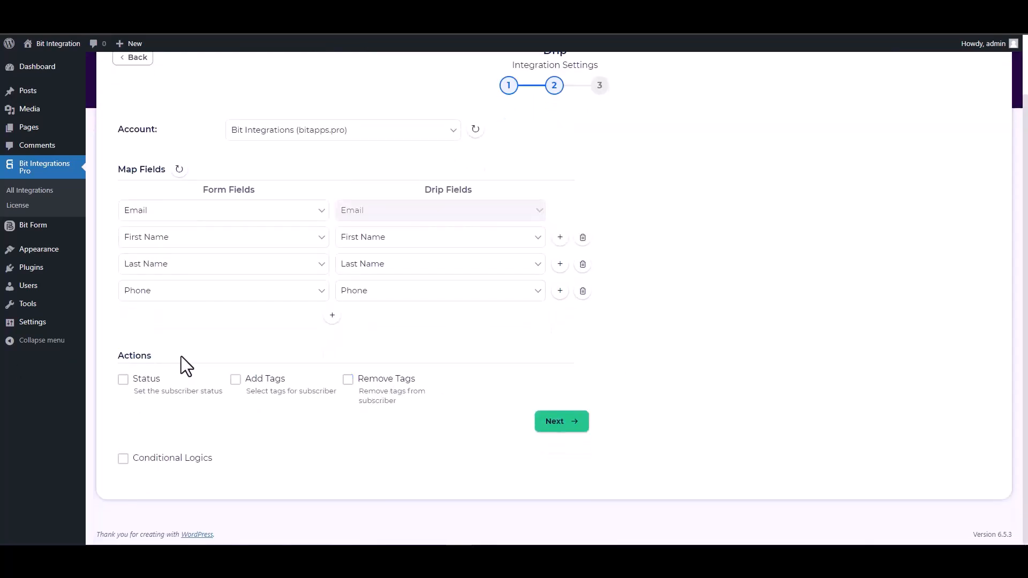
pyautogui.click(149, 459)
pyautogui.scroll(-2, 196, 415)
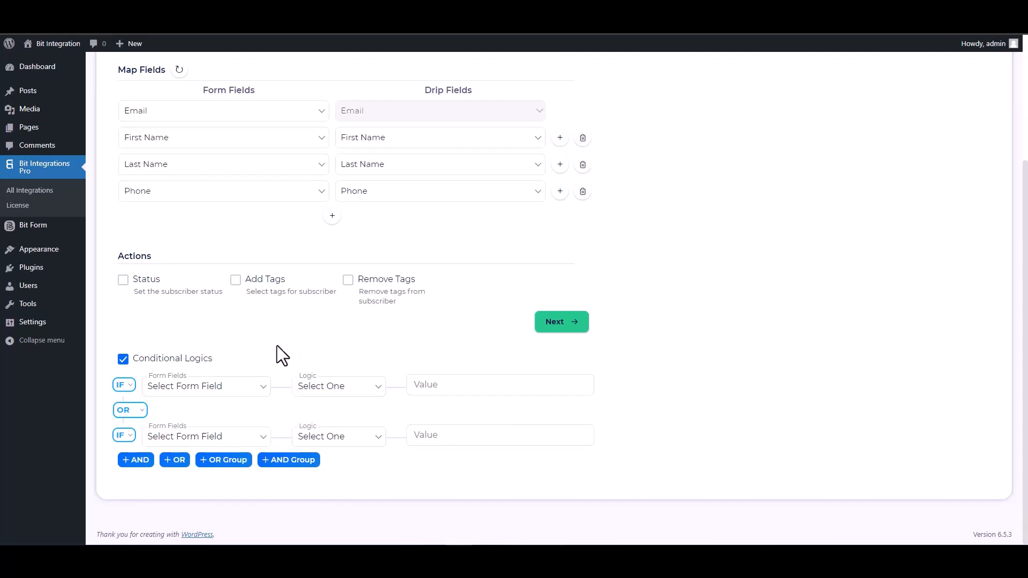
pyautogui.click(156, 359)
pyautogui.click(558, 418)
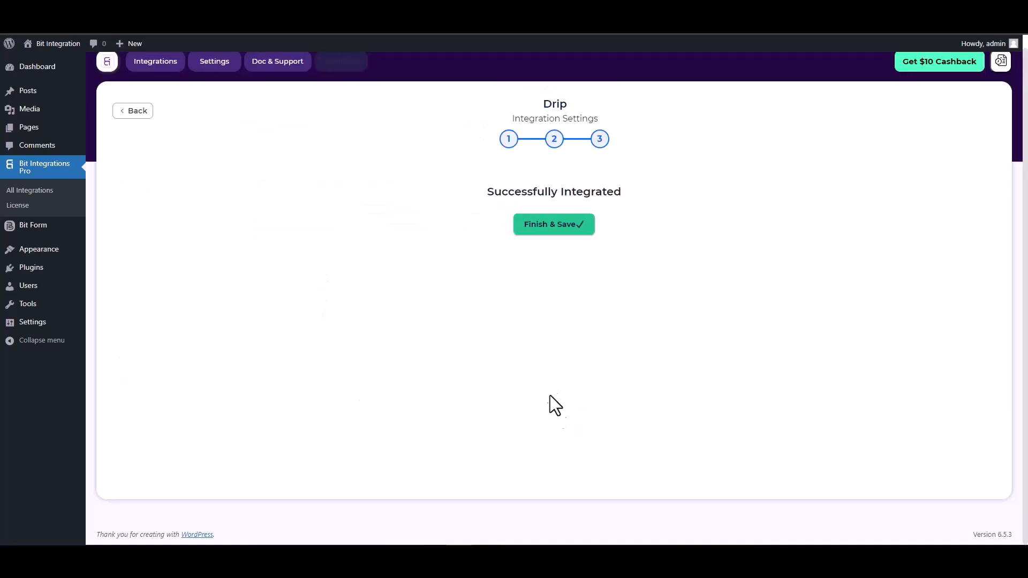
pyautogui.click(551, 230)
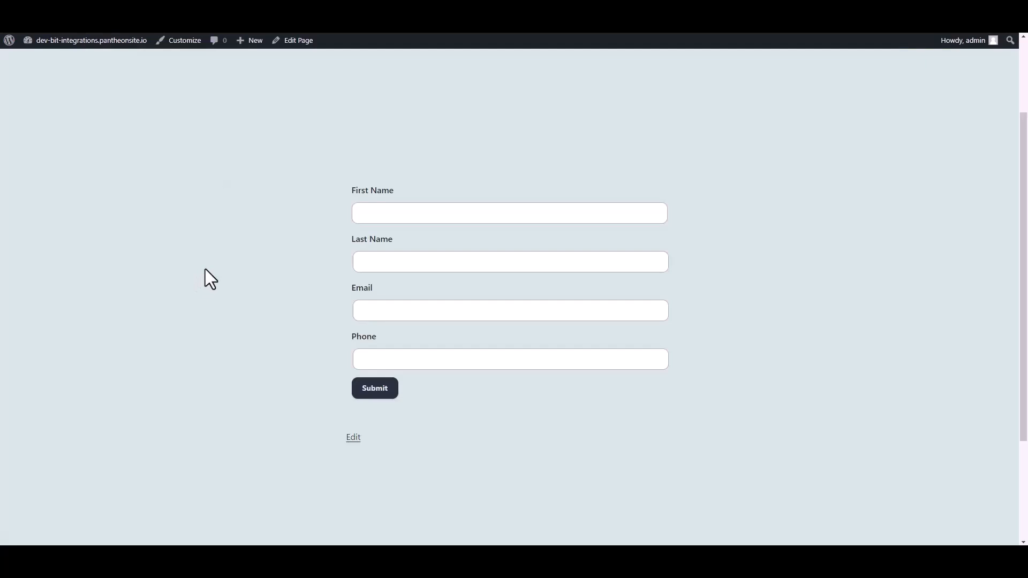
# - Fill First Name 'Bit', Last Name 'Integrations', an e-mail and phone, then submit
pyautogui.click(462, 212)
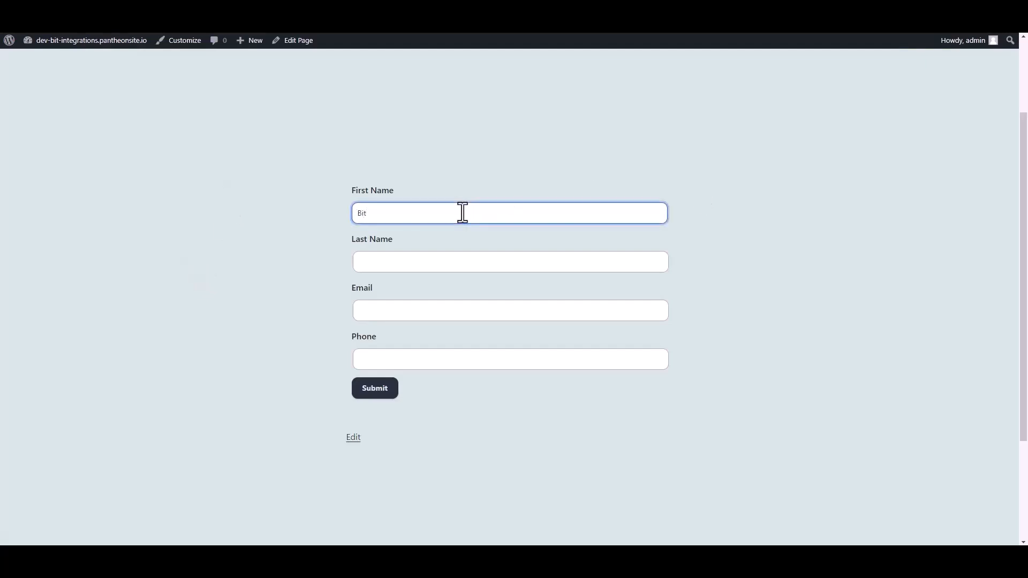
pyautogui.click(431, 258)
pyautogui.write('Integrations')
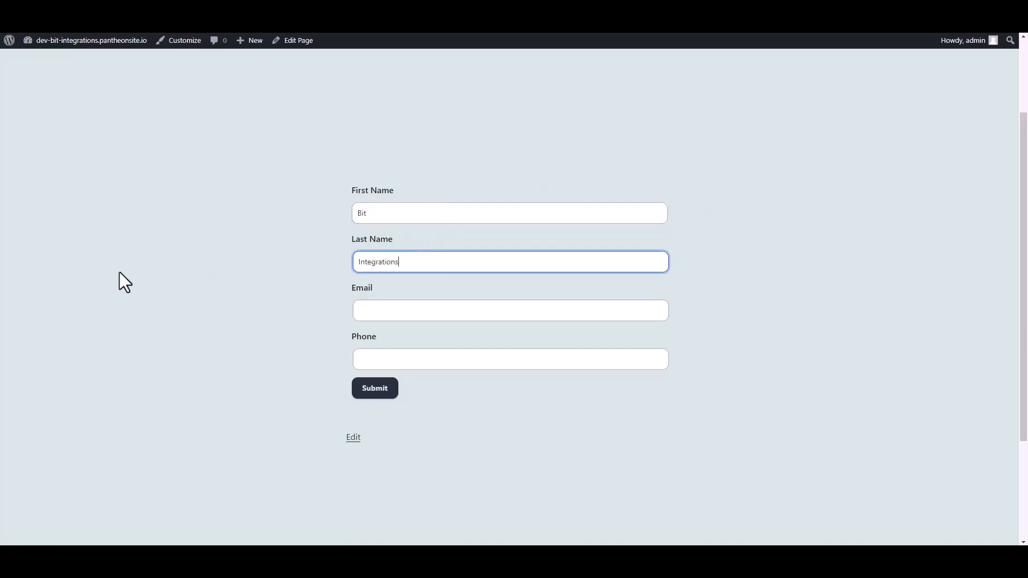
pyautogui.click(367, 312)
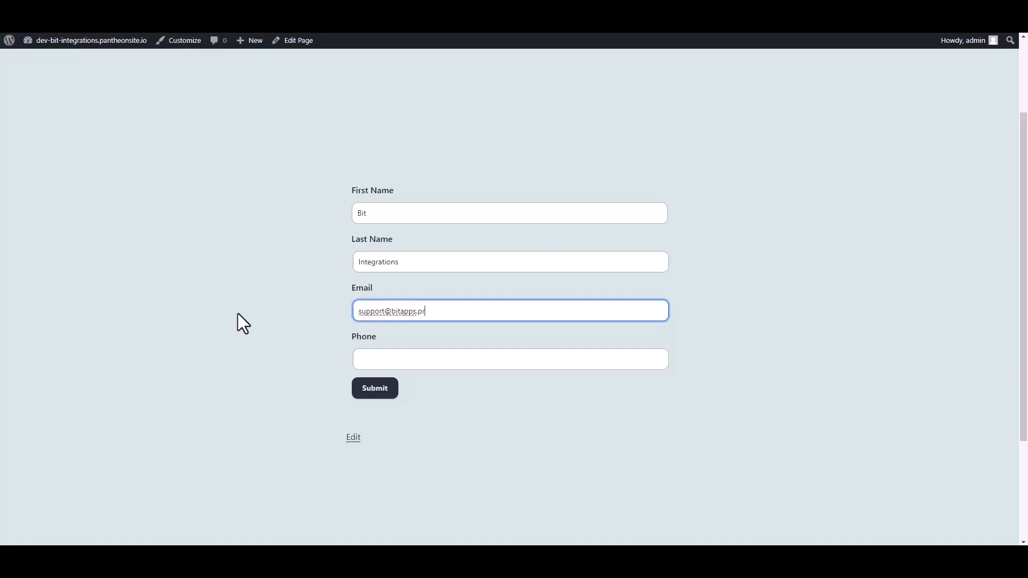
pyautogui.click(375, 358)
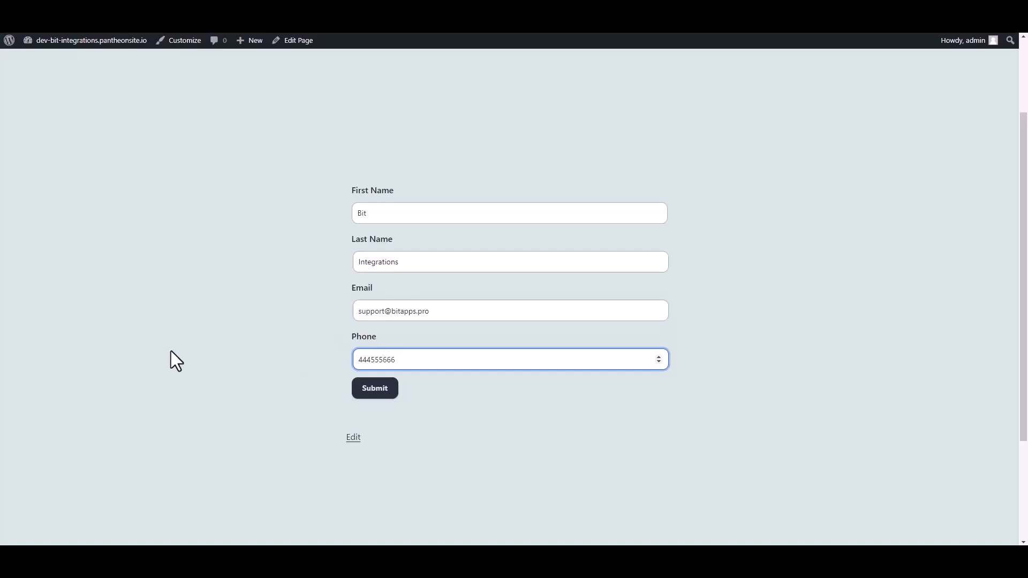
pyautogui.click(377, 388)
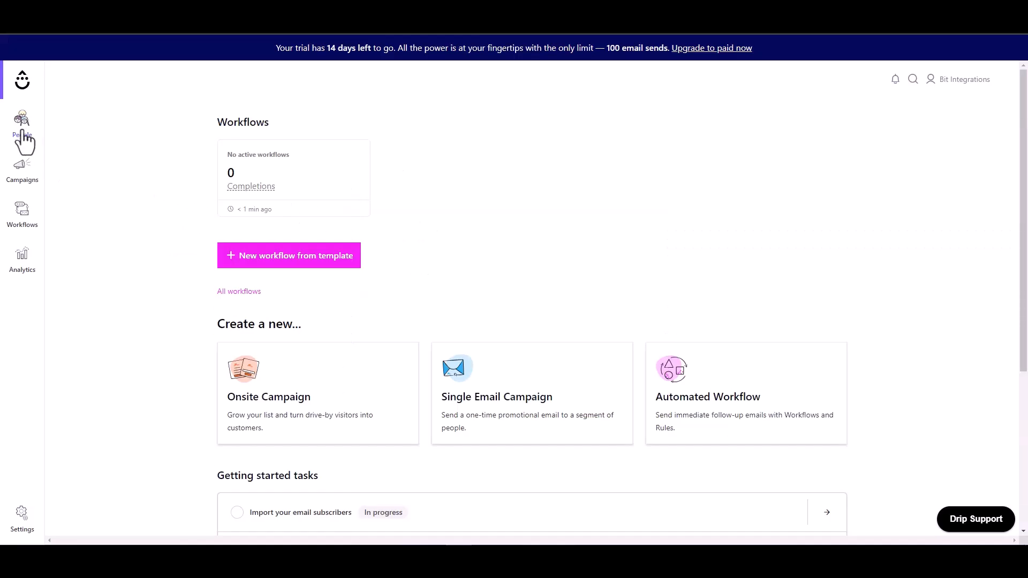
# - Open Drip's Active people list and view the new Bit Integrations subscriber's profile
pyautogui.moveTo(23, 128)
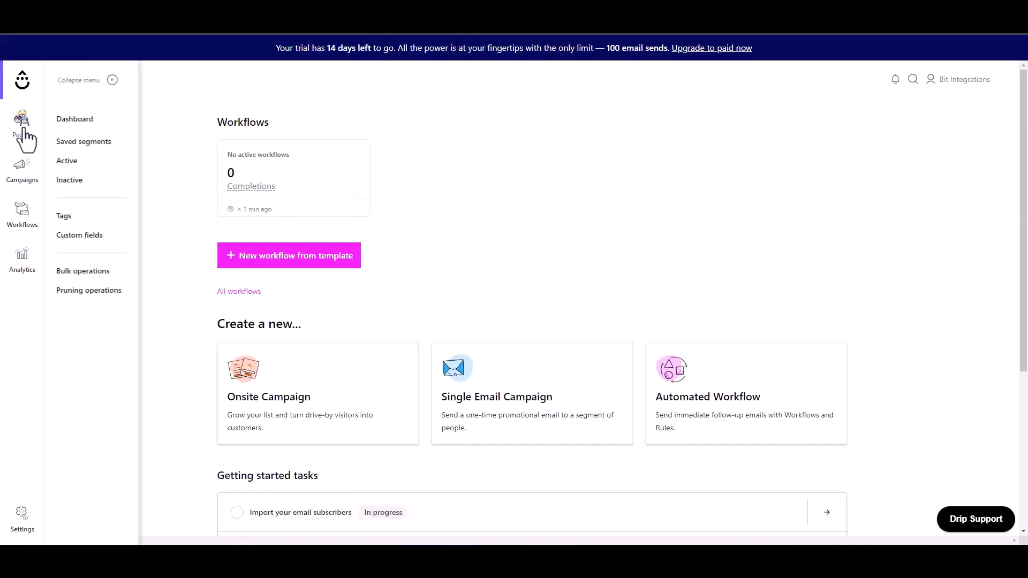
pyautogui.click(75, 171)
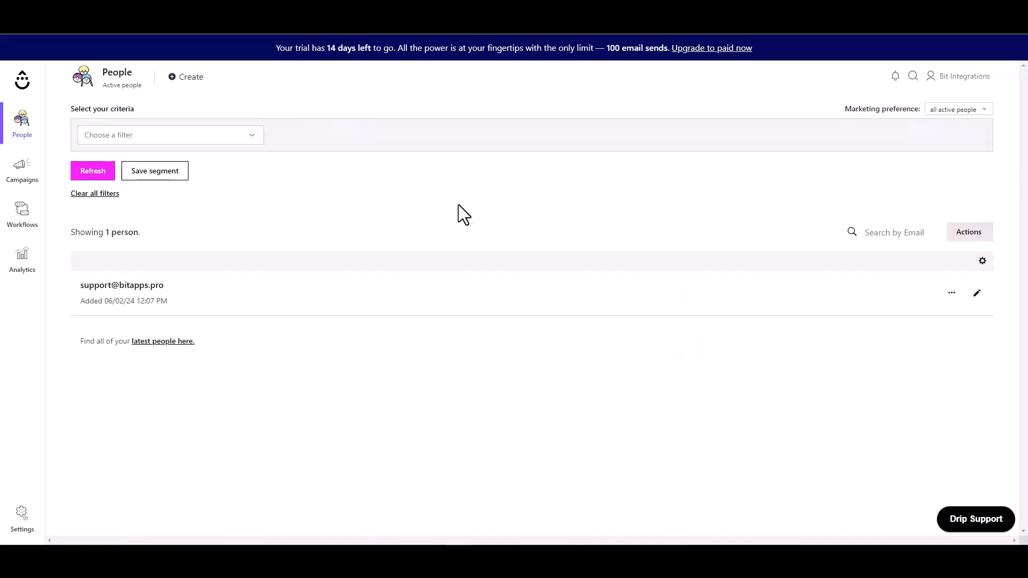
pyautogui.moveTo(168, 285); pyautogui.dragTo(80, 286)
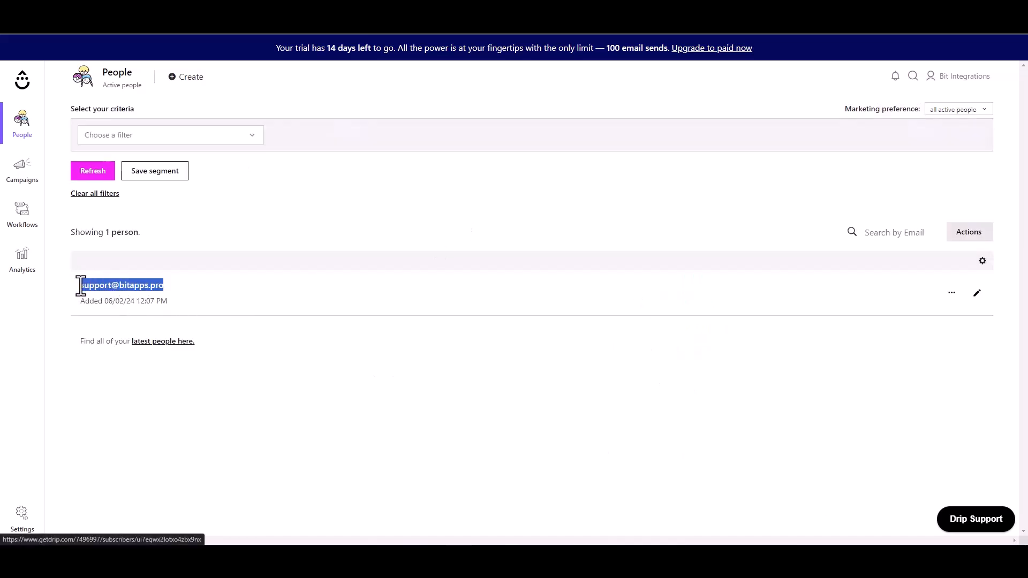
pyautogui.click(332, 302)
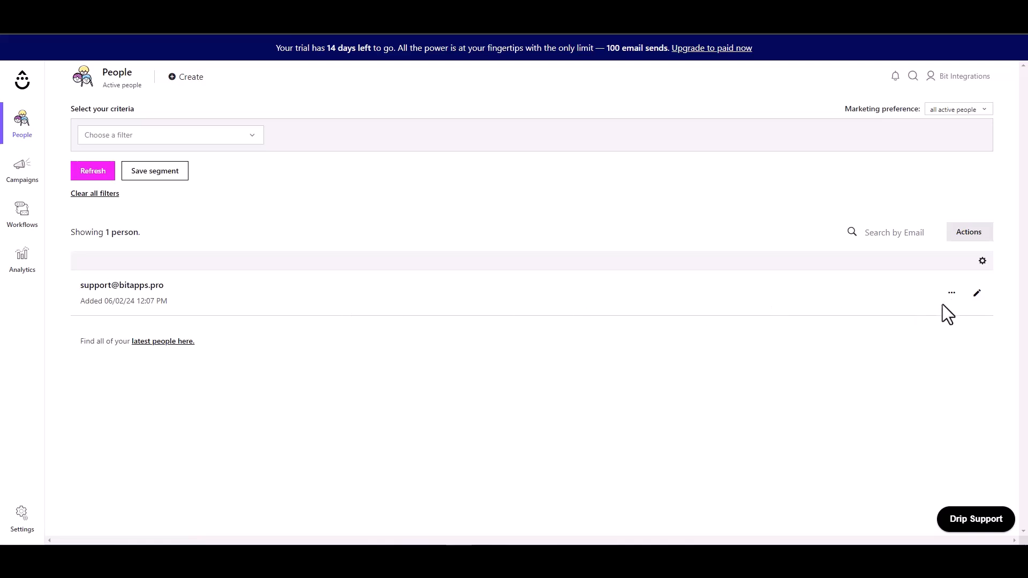
pyautogui.click(977, 294)
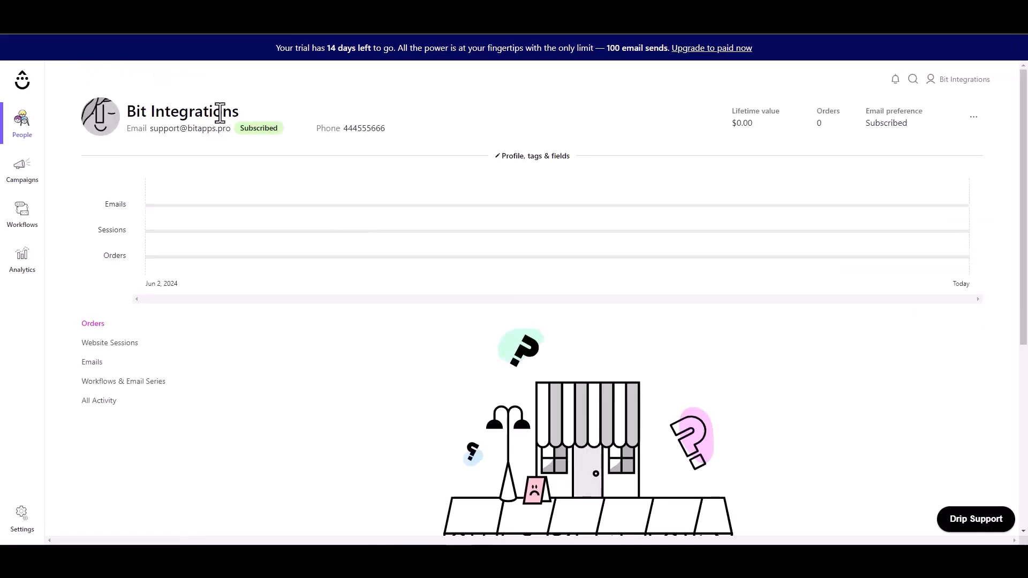
pyautogui.tripleClick(228, 113)
pyautogui.click(218, 142)
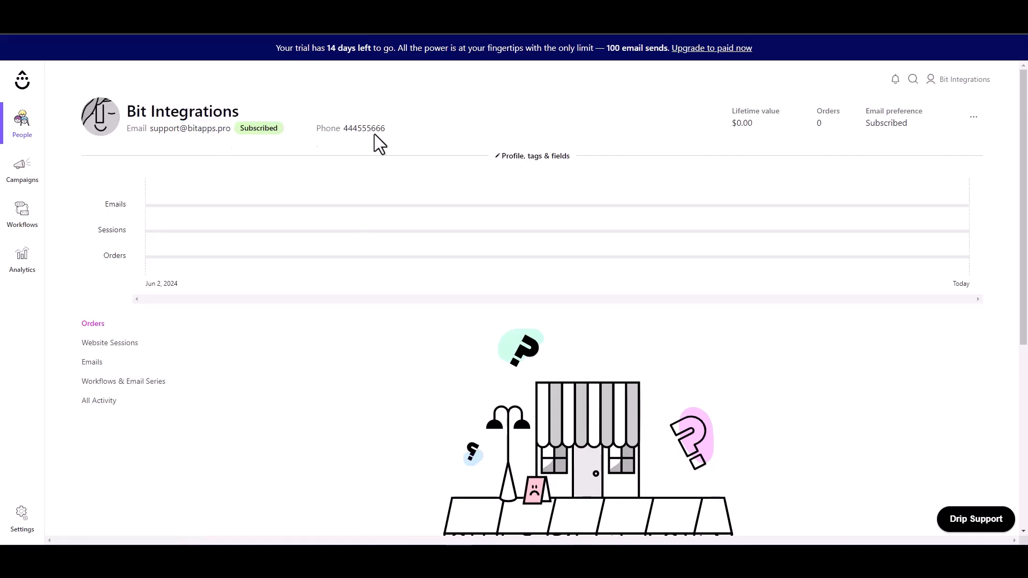